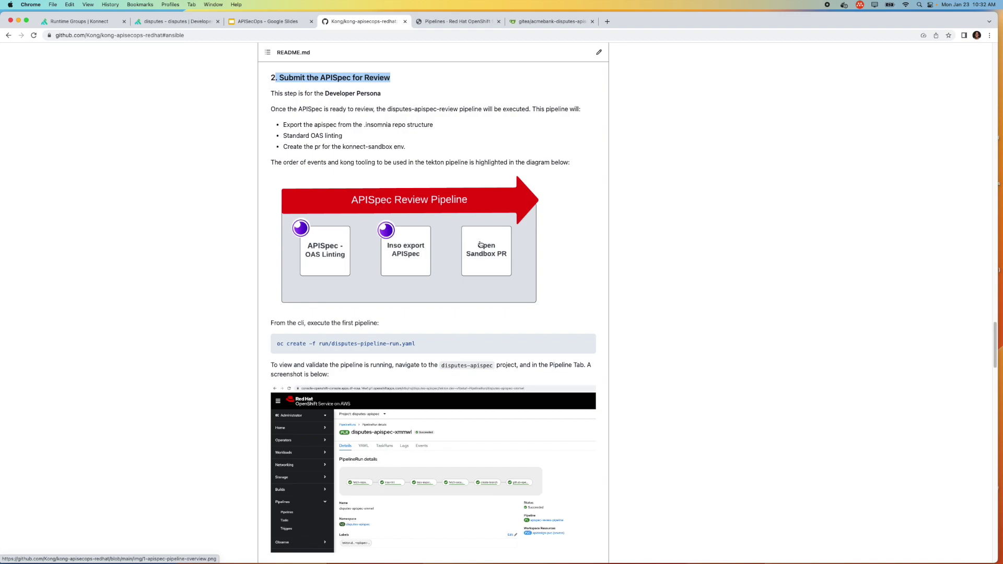
Step: Copy the command oc create -f run/disputes-pipeline-run.yaml from the README's APISpec review section
scroll(496, 313, "down", 3)
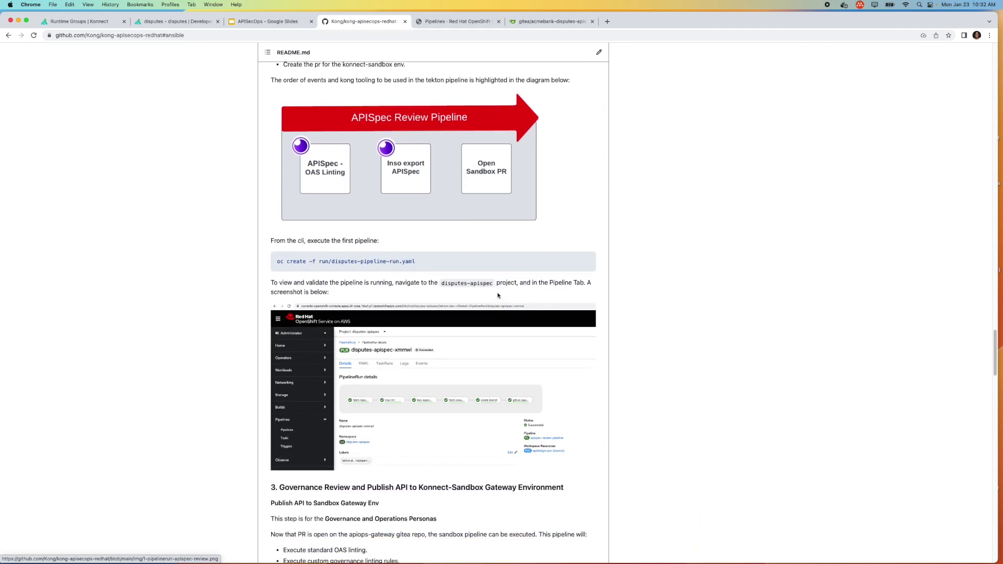
left_click(580, 261)
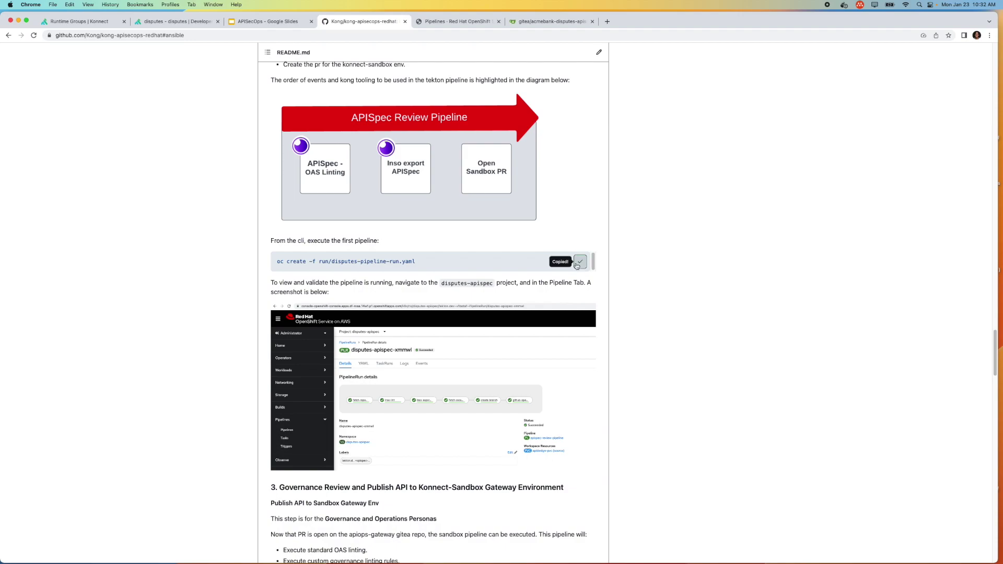
Step: Switch to VS Code and log in to the OpenShift cluster as cluster-admin by rerunning the earlier oc login command with its account password
key("ctrl+Right")
left_click(453, 514)
key("super+k")
key("ctrl+r")
type("oc")
key("Return")
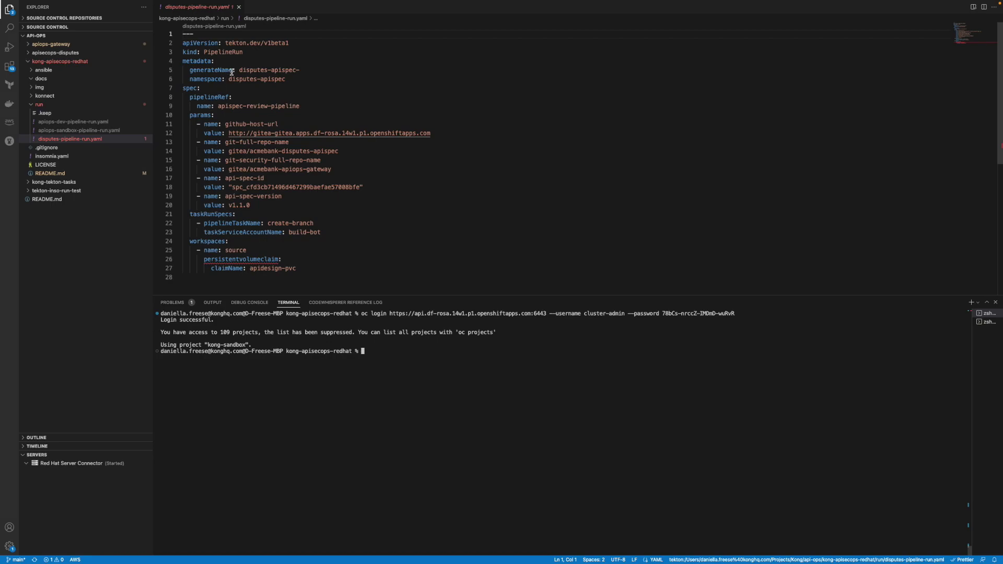
Step: Examine the run name, namespace, Git host, repository, API spec ID and version parameters in disputes-pipeline-run.yaml, and close the file
mouse_move(239, 69)
left_mouse_down()
mouse_move(301, 70)
mouse_move(225, 79)
left_mouse_up()
left_click(303, 70)
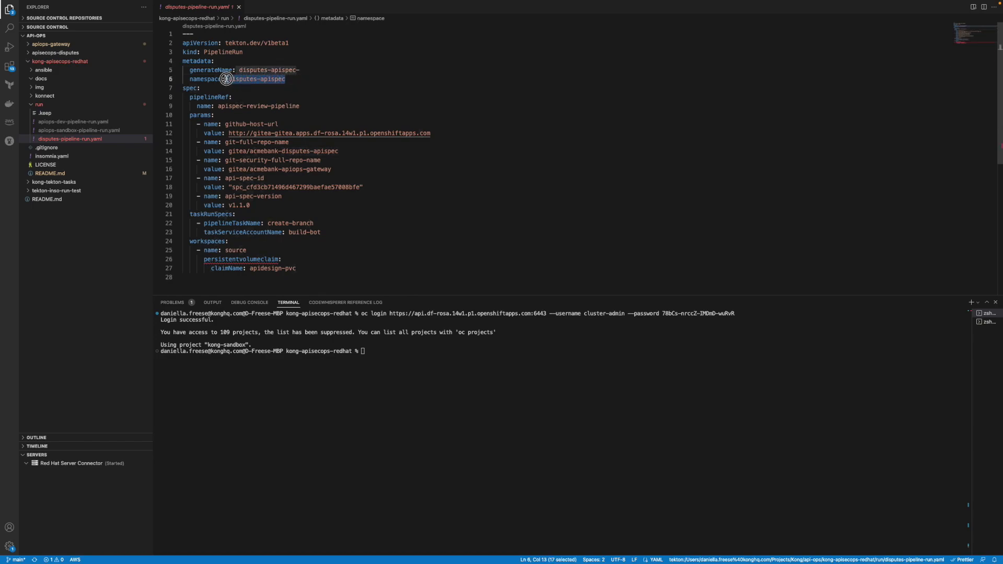
left_click(250, 123)
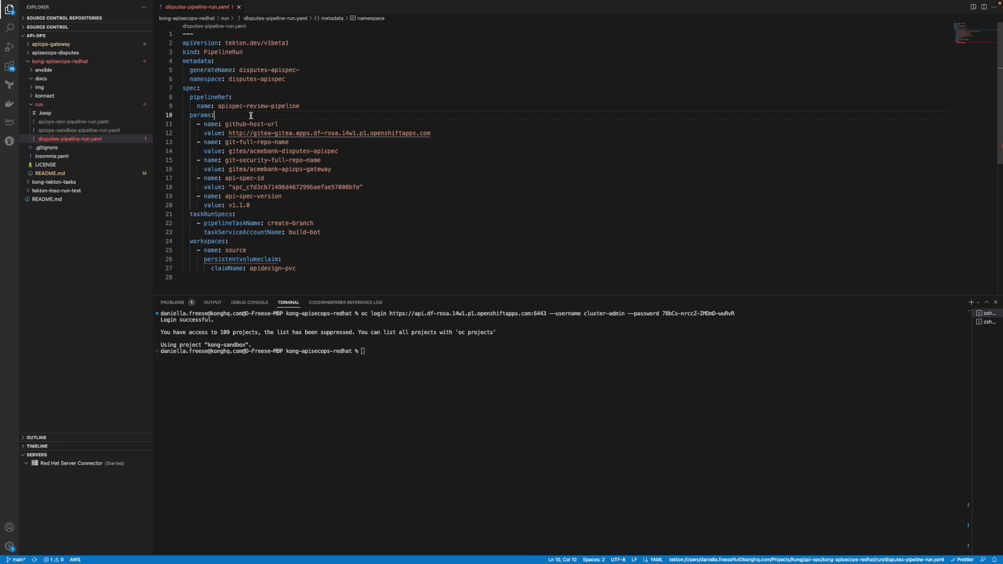
left_click_drag(225, 124, 246, 204)
left_click(245, 204)
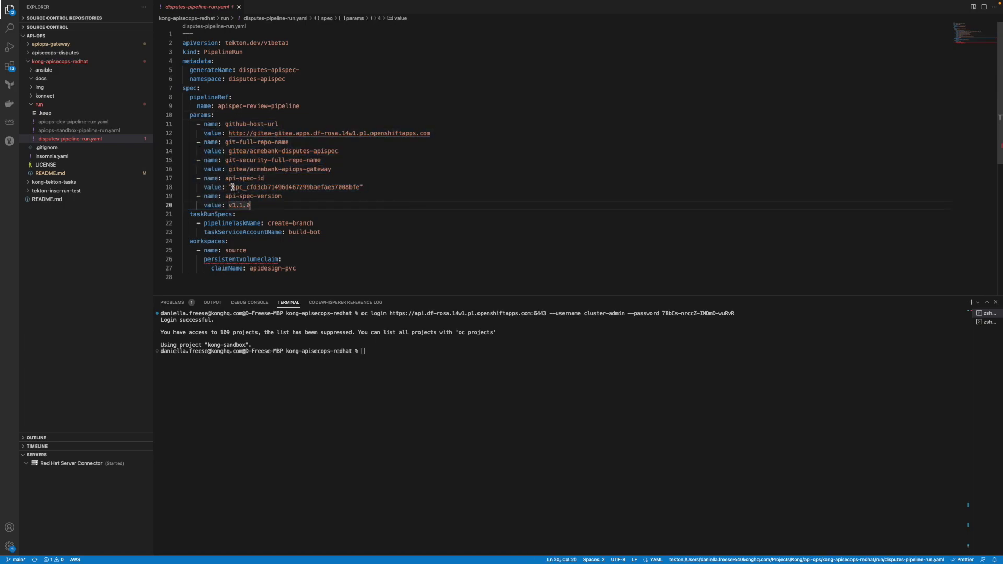
left_click_drag(432, 133, 222, 135)
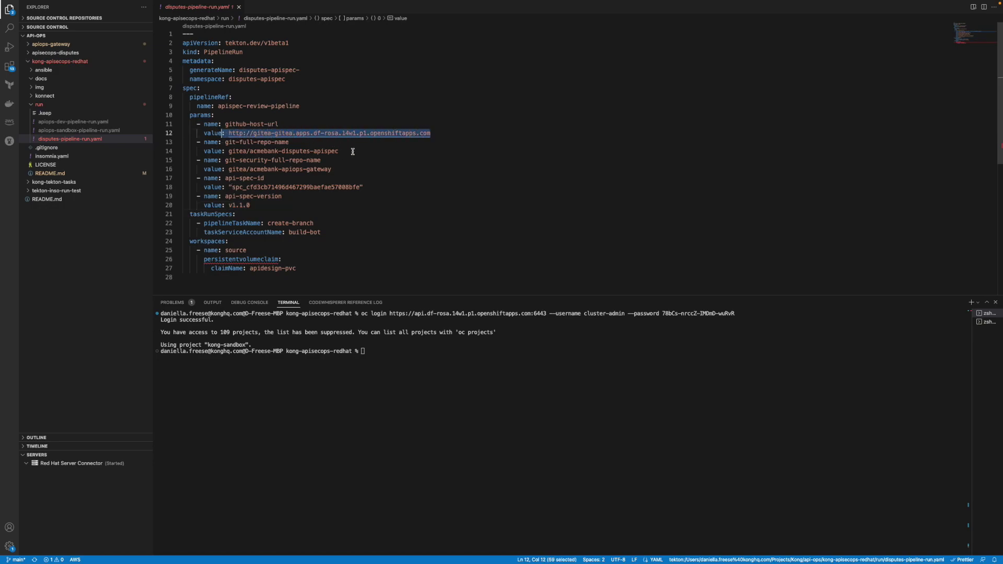
left_click_drag(355, 151, 214, 151)
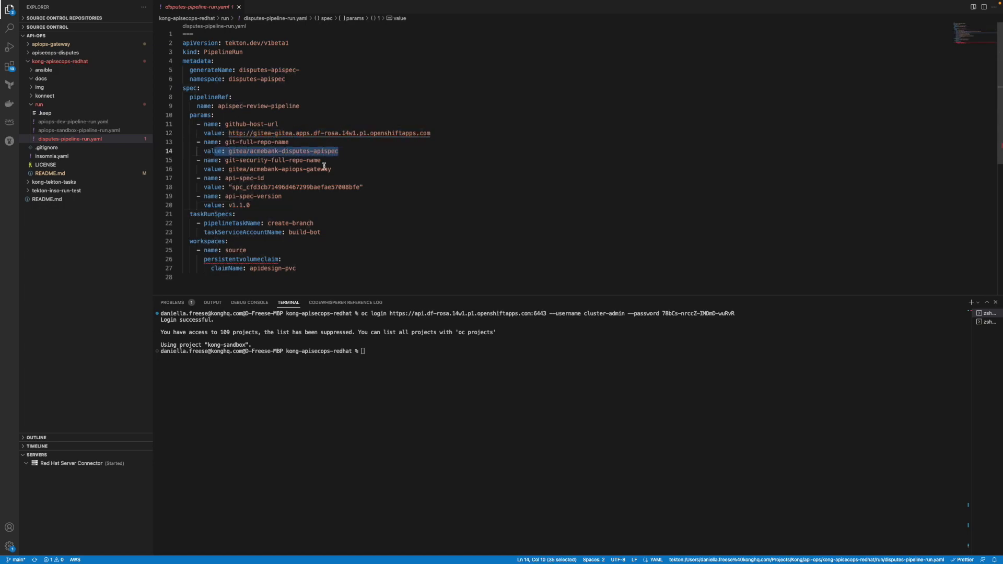
left_click_drag(344, 170, 178, 161)
left_click(299, 204)
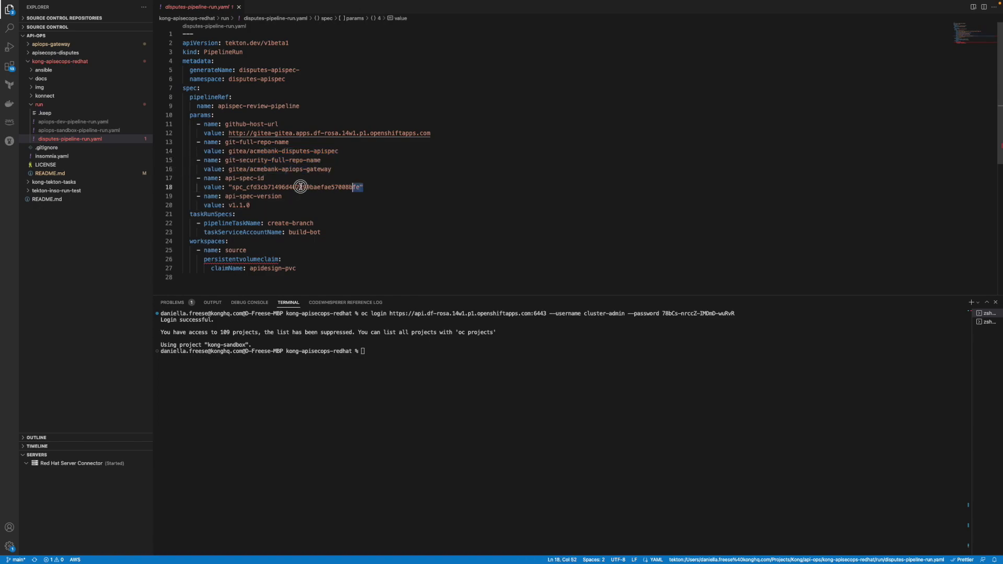
left_click_drag(366, 187, 143, 182)
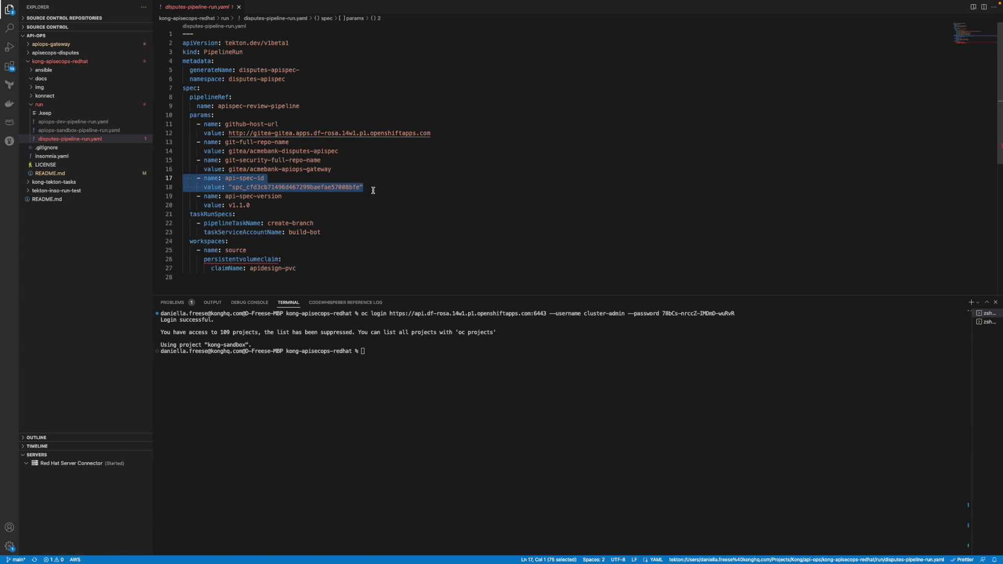
left_click_drag(252, 205, 168, 197)
left_click(378, 193)
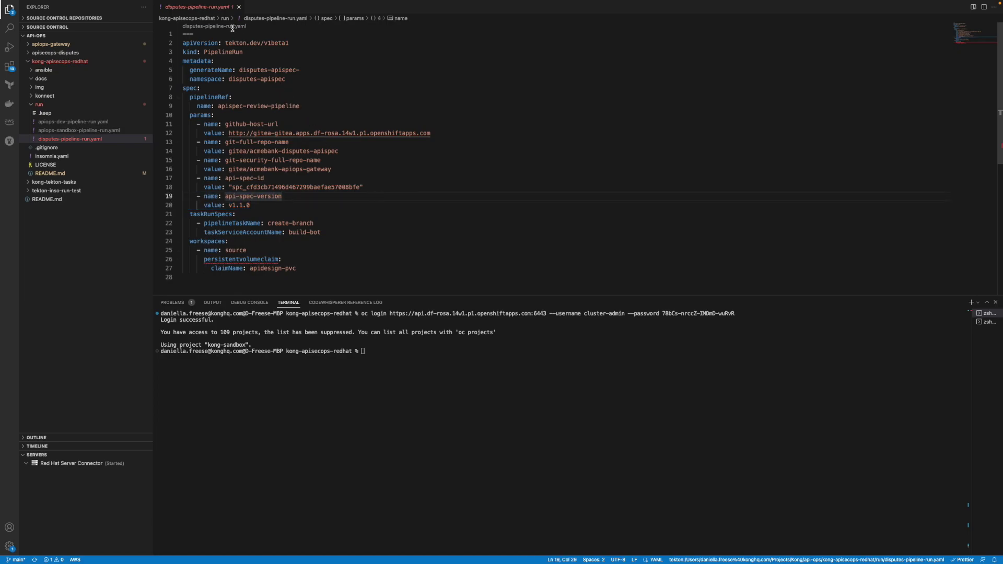
left_click(240, 8)
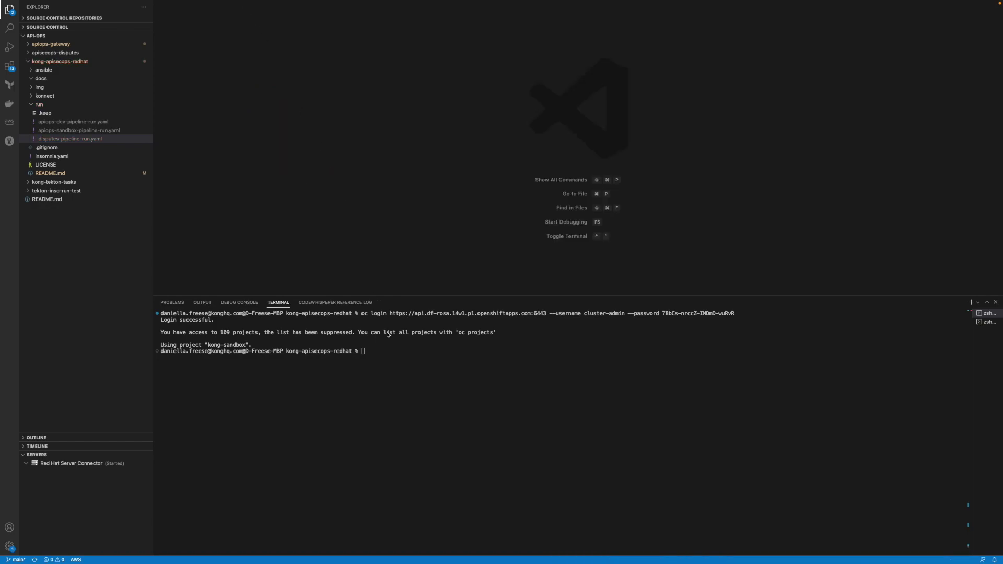
Step: Clear the terminal and start the review pipeline with oc create -f run/disputes-pipeline-run.yaml
key("super+k")
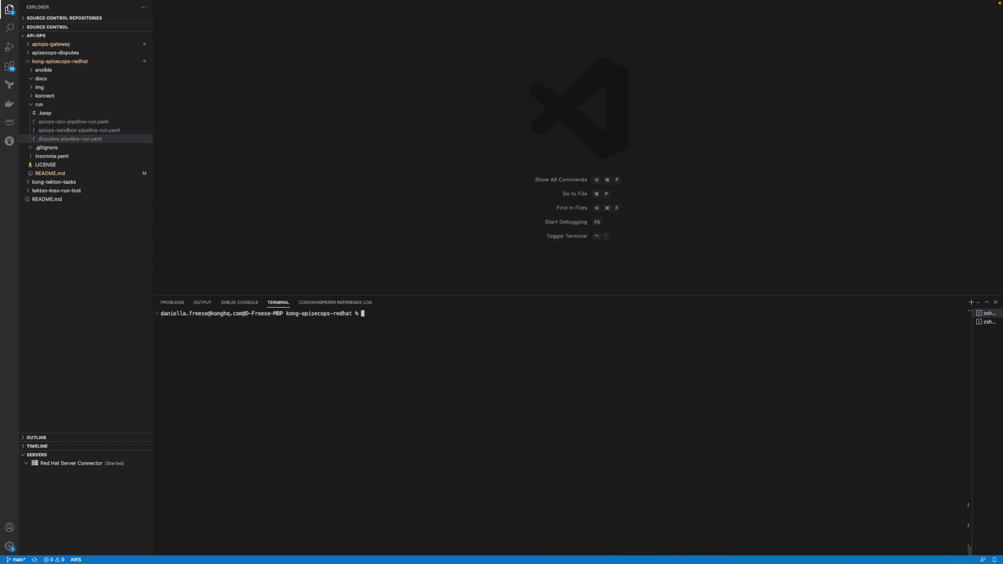
key("super+v")
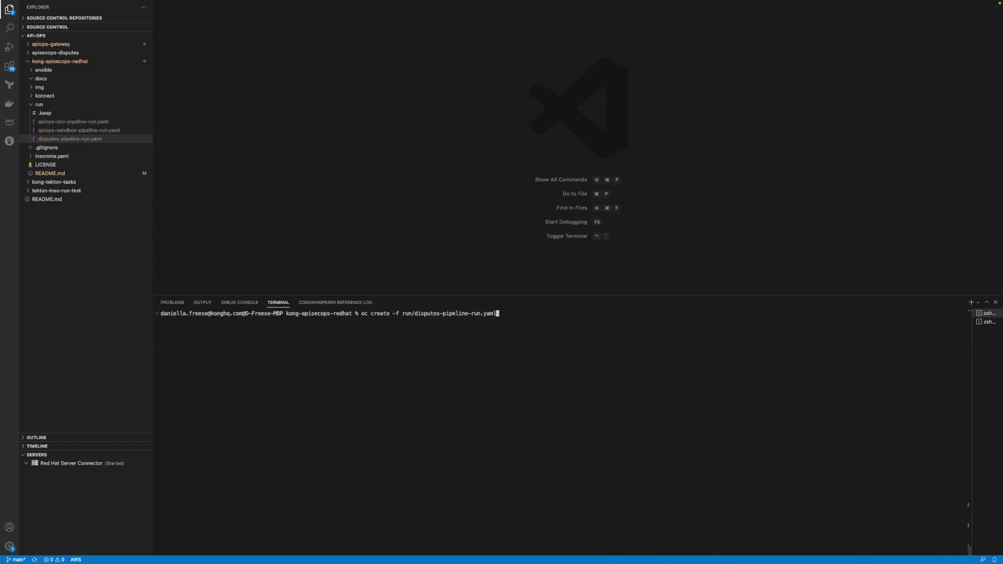
key("Return")
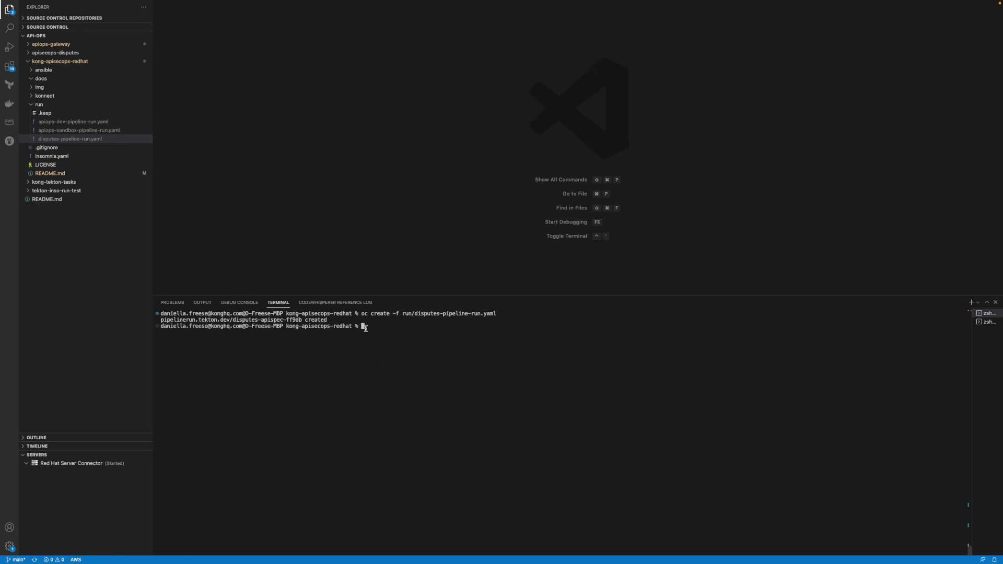
Step: Recall the earlier oc login command in the terminal and copy the account password from it
key("ctrl+r")
type("oc lo")
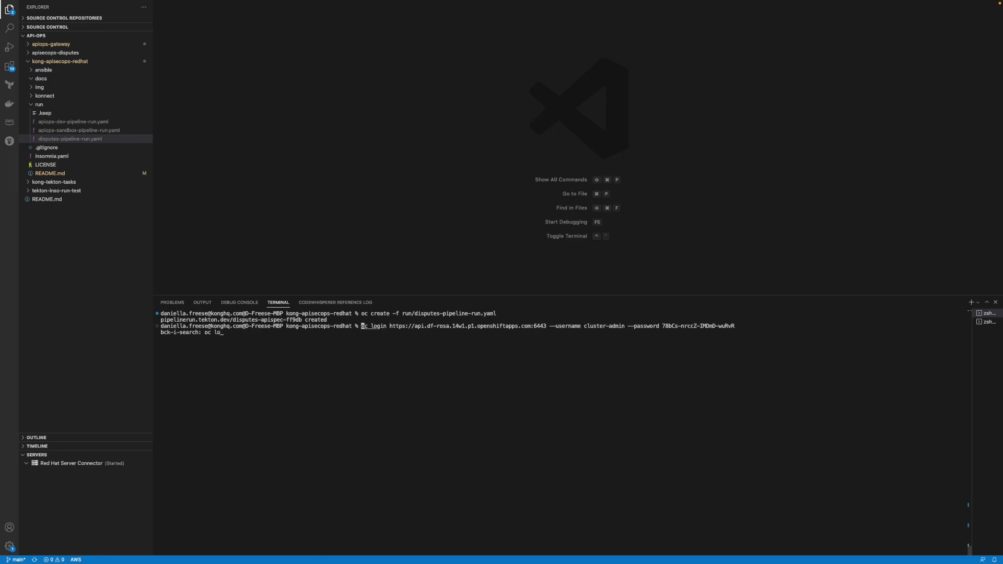
key("Right")
left_click_drag(735, 326, 662, 329)
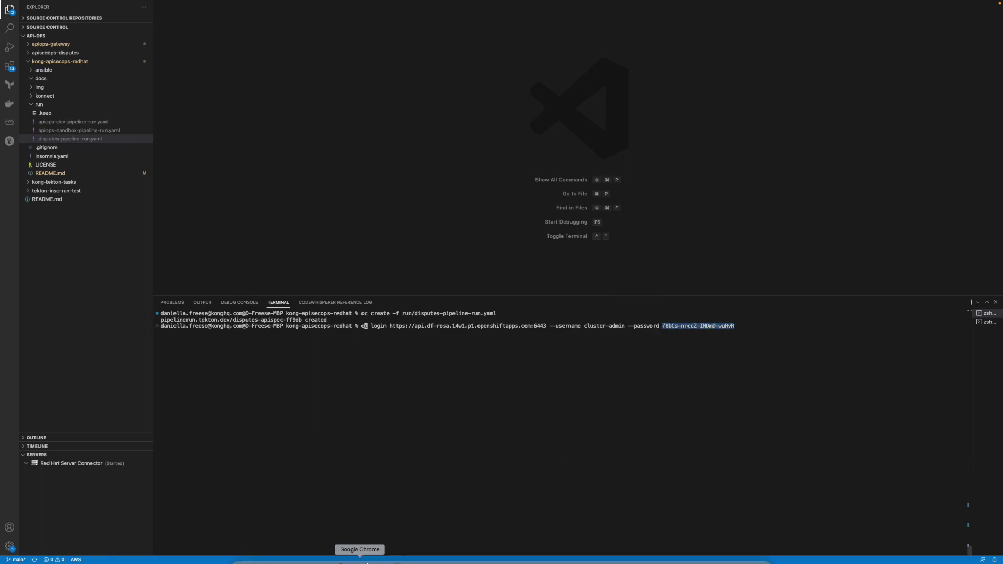
Step: Switch to the OpenShift console in Chrome and log in through htpasswd-1 as cluster-admin with the account password
left_click(376, 469)
key("ctrl+Right")
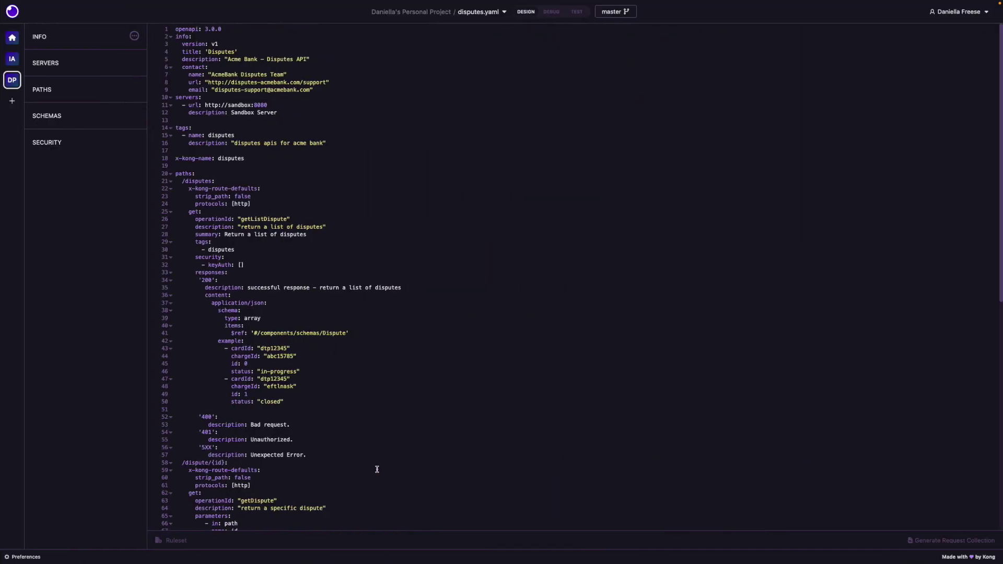
key("ctrl+Left")
key("ctrl+Left")
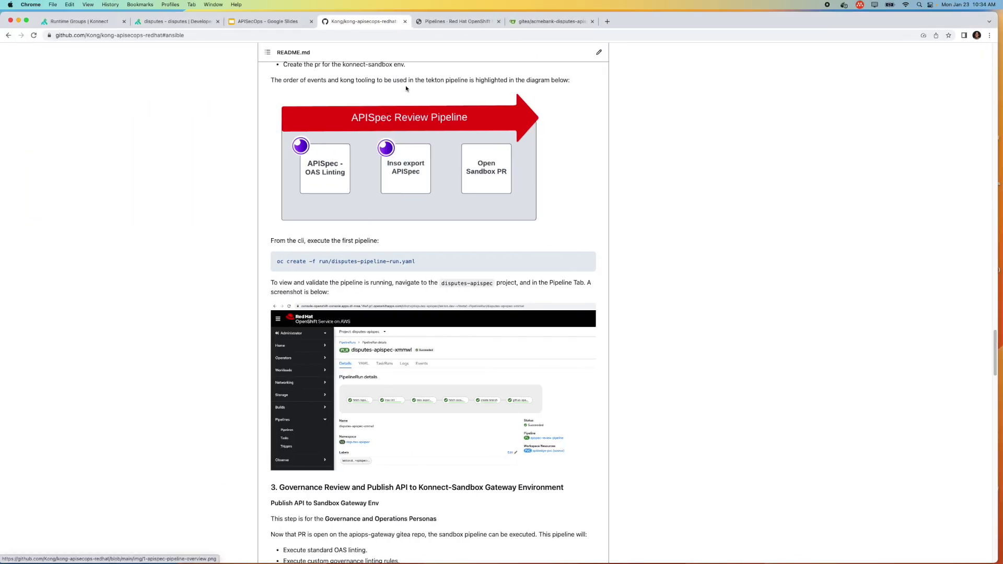
left_click(424, 21)
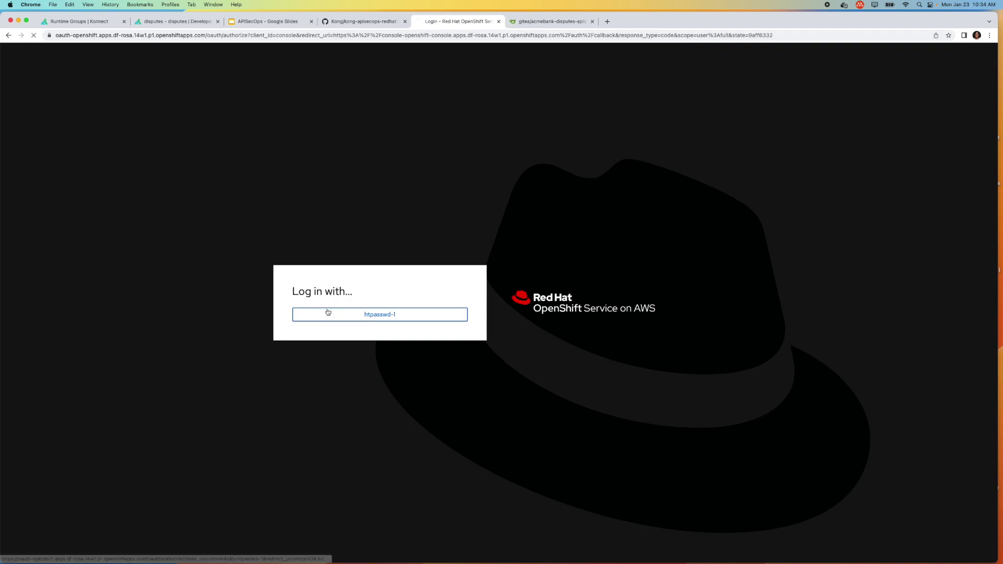
left_click(328, 313)
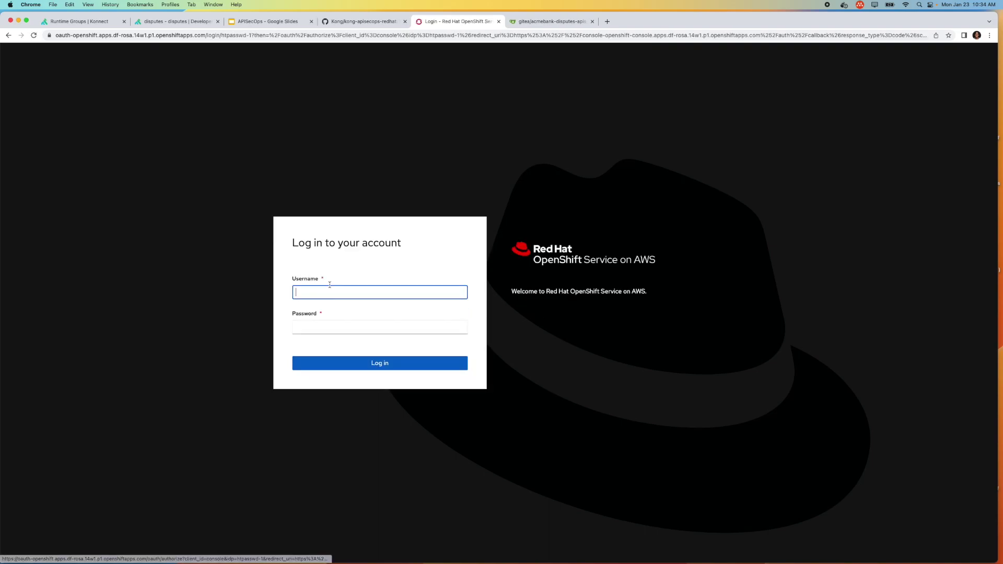
type("cluster")
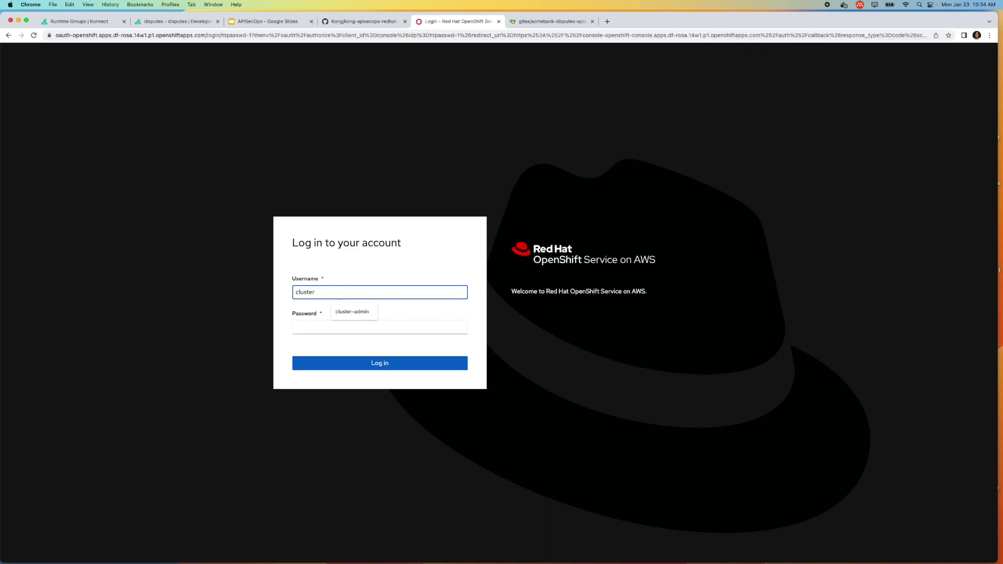
left_click(353, 312)
left_click(361, 327)
key("super+v")
left_click(370, 362)
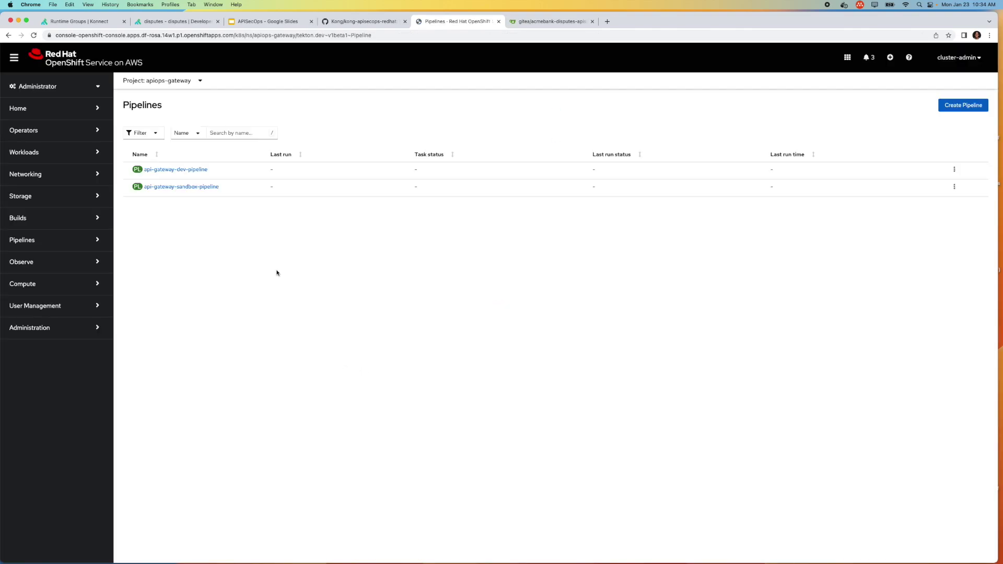
Step: Switch to the disputes-apispec project and open the details of the running PipelineRun of apispec-review-pipeline
left_click(191, 82)
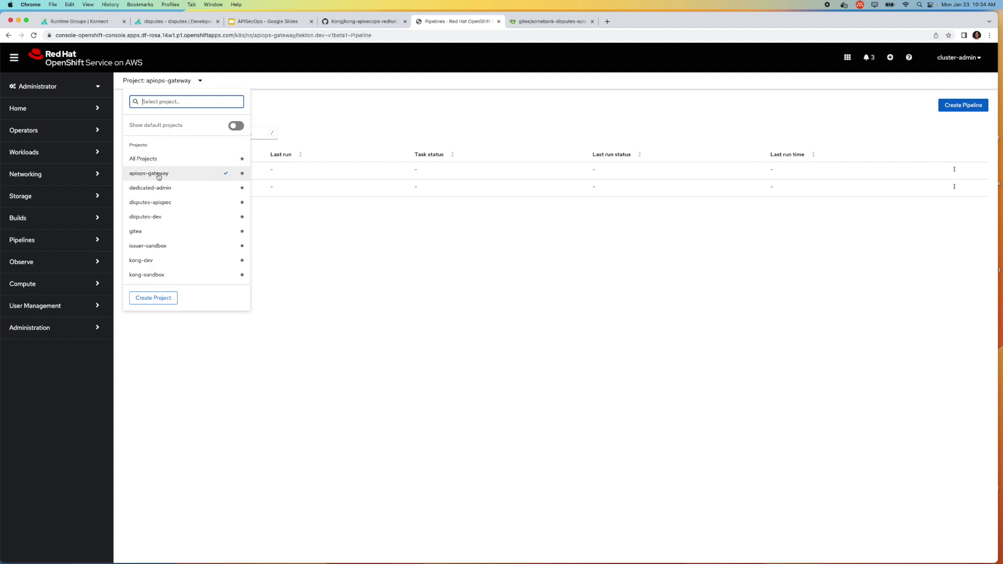
left_click(151, 202)
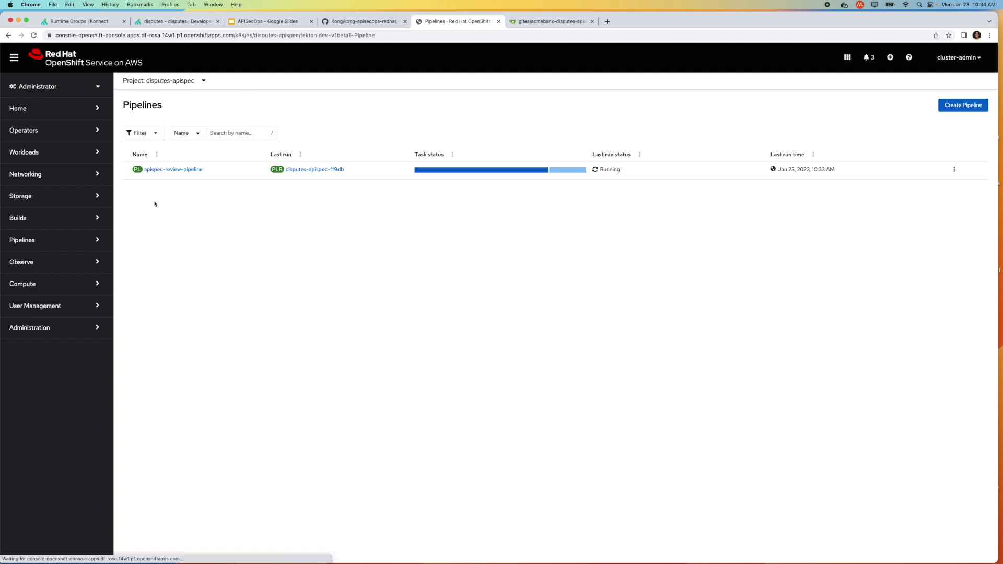
left_click(172, 172)
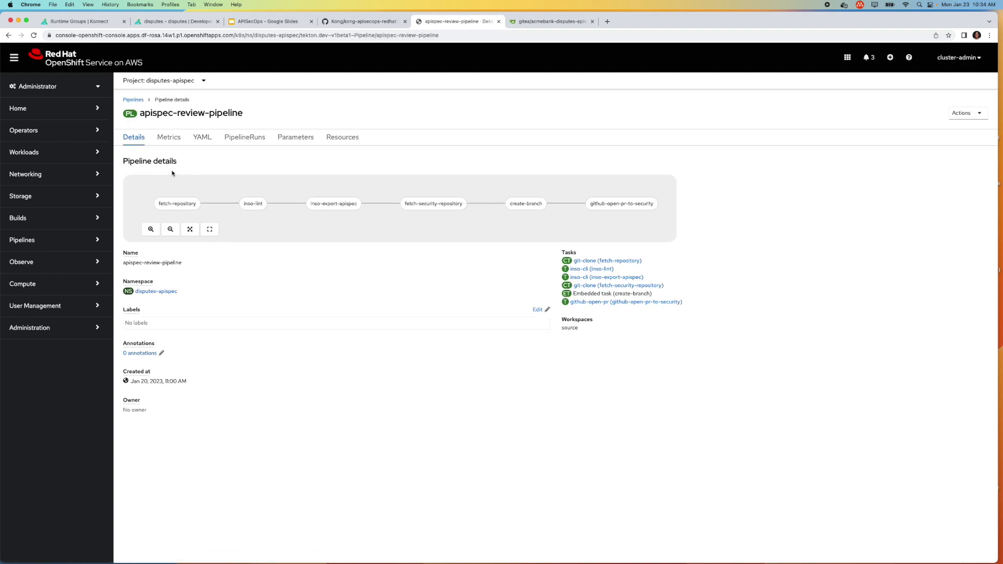
left_click(244, 137)
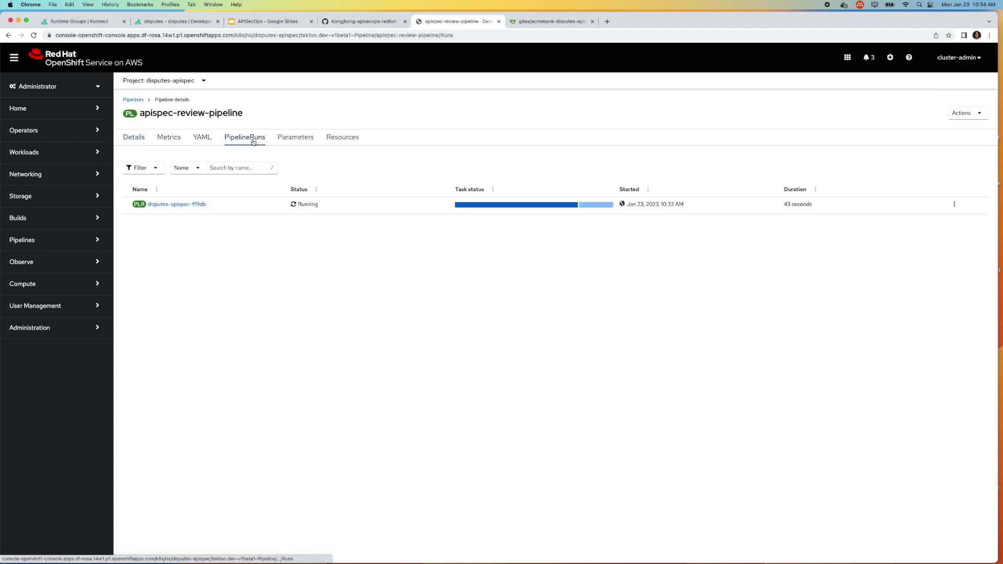
left_click(174, 204)
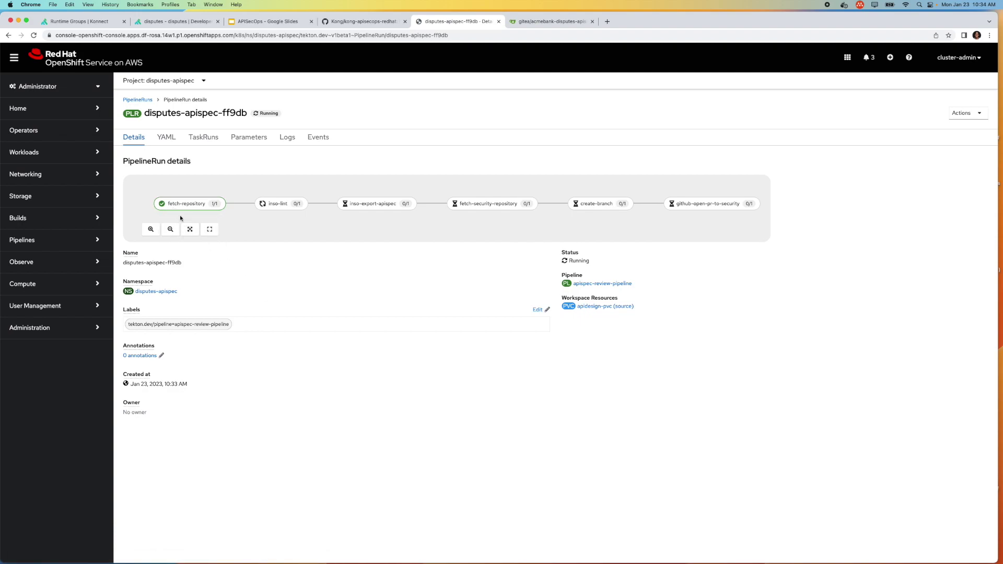
mouse_move(170, 209)
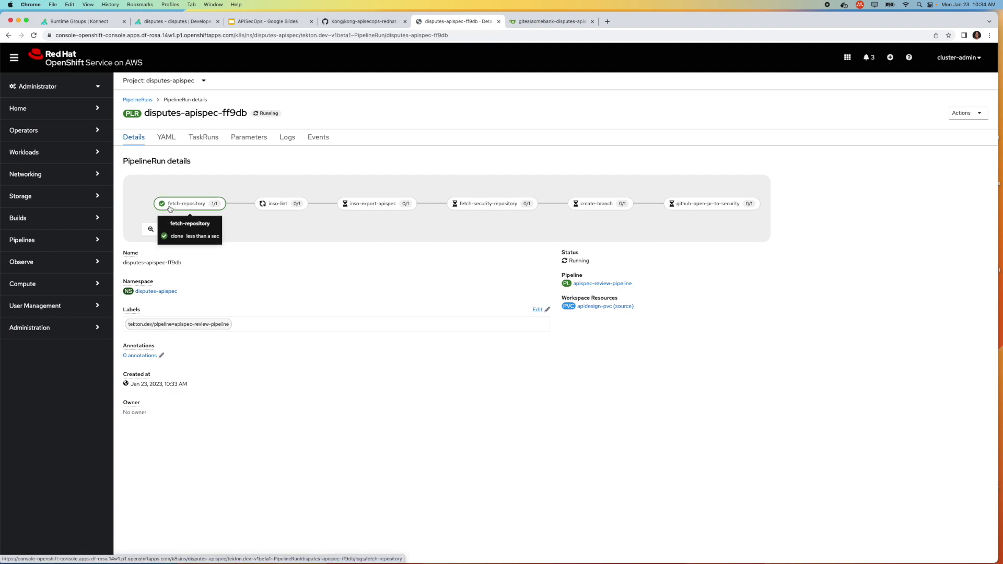